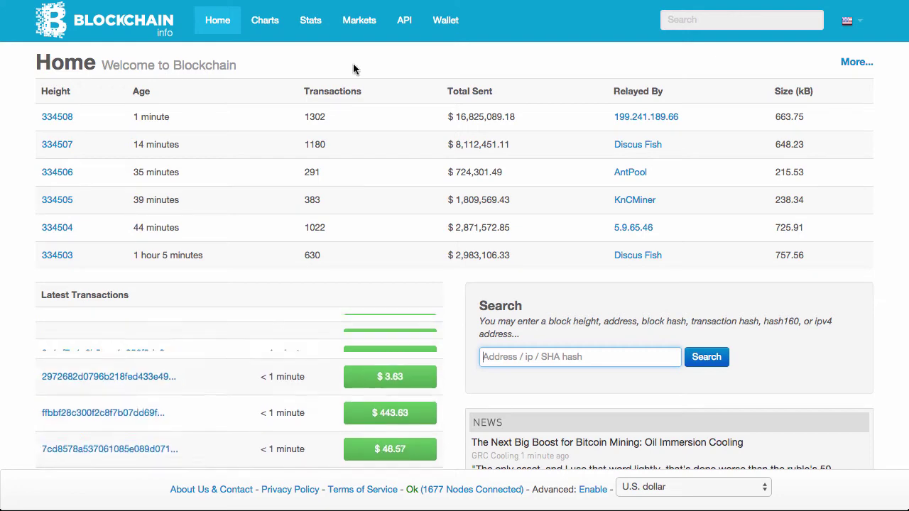
Start a new wallet and enter a matching very strong password twice, leaving email blank
click(448, 27)
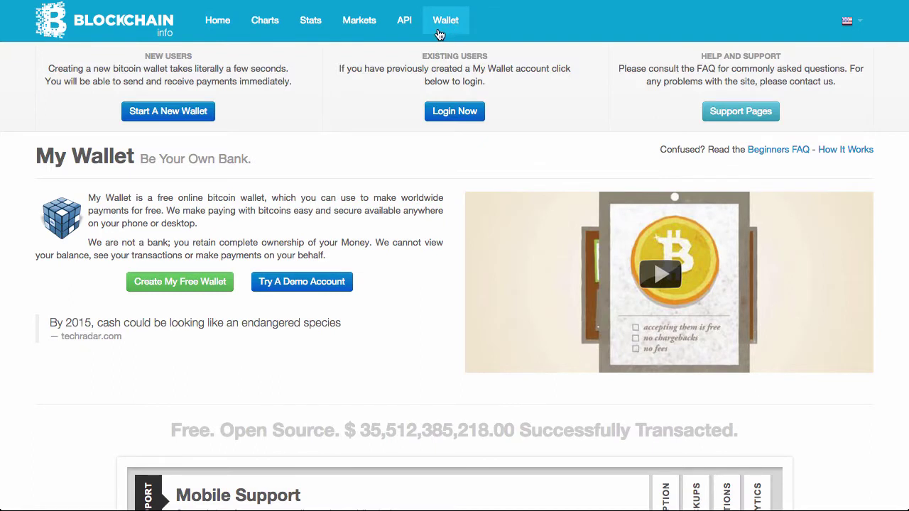
click(204, 111)
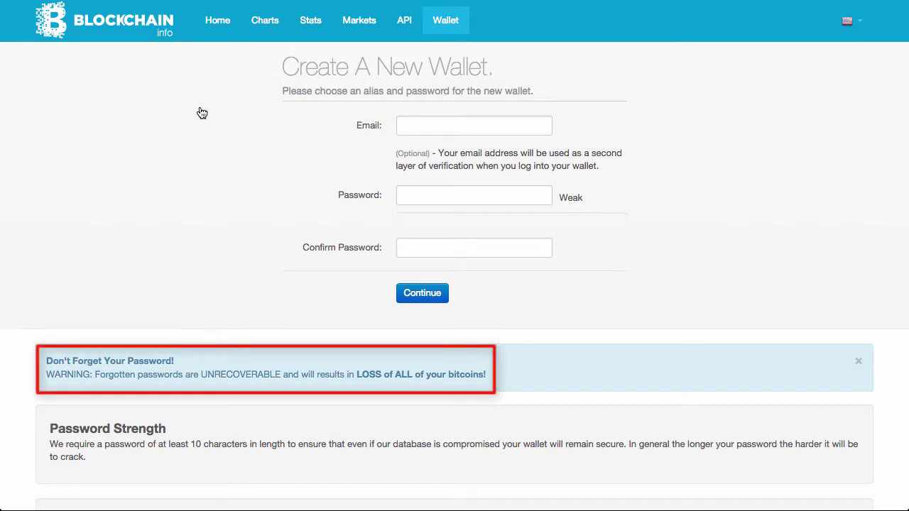
click(424, 197)
key(ctrl+v)
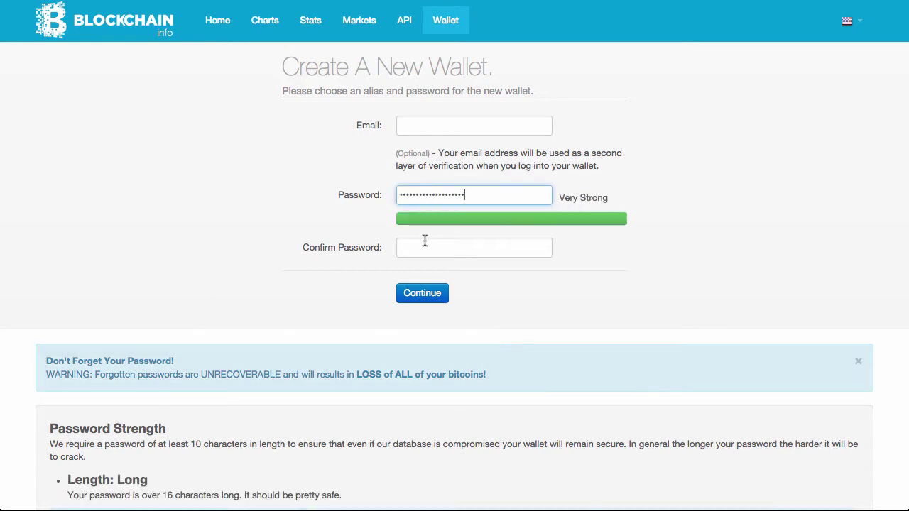
click(425, 241)
key(ctrl+v)
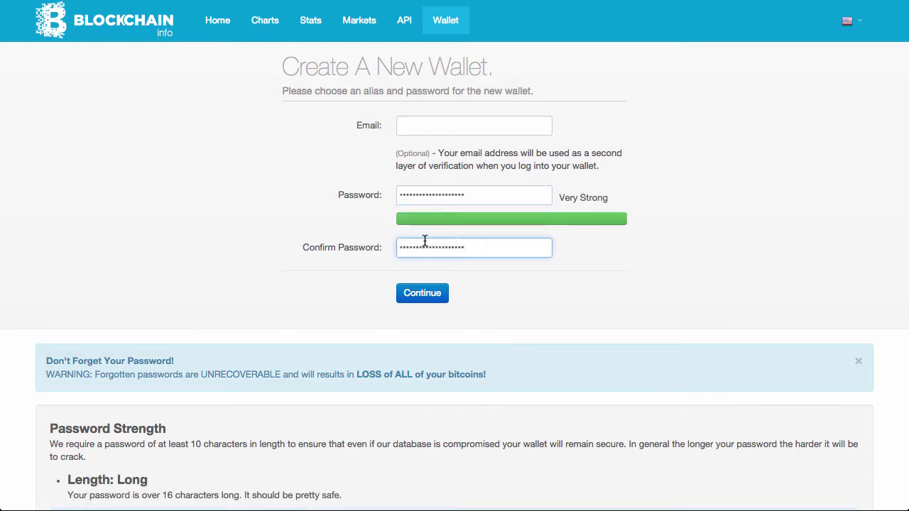
Submit the new wallet form, note the recovery mnemonic phrase, and continue to the login page
click(430, 293)
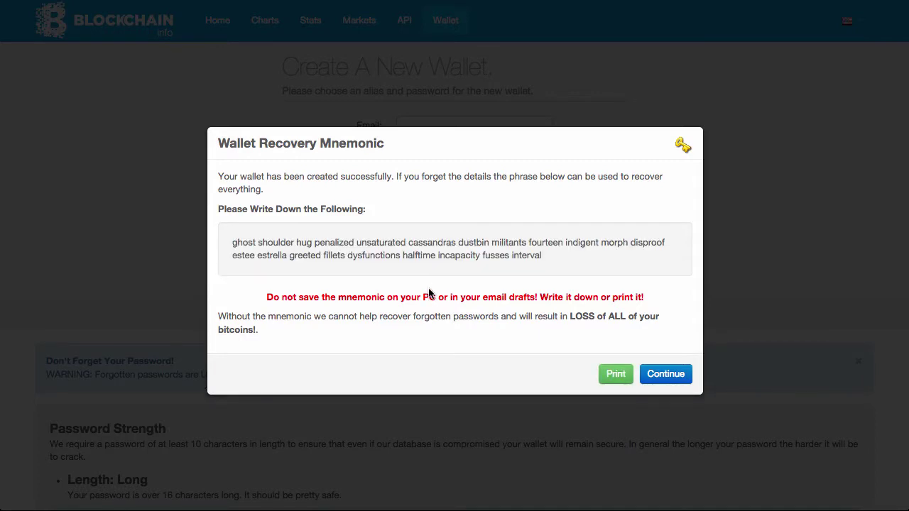
drag(542, 256, 233, 244)
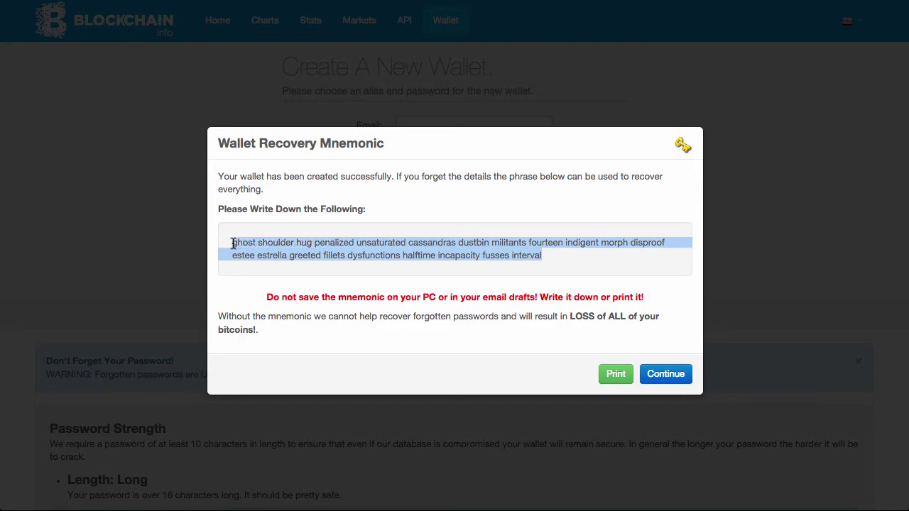
click(234, 293)
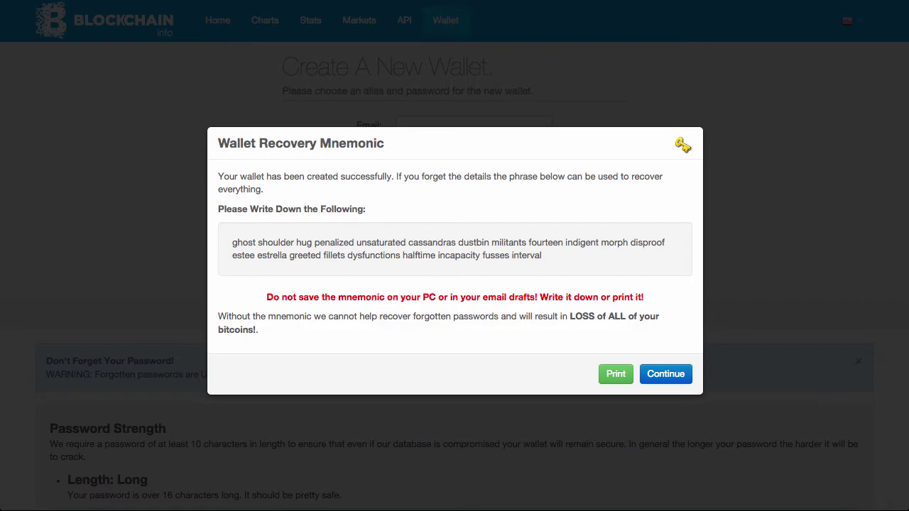
click(671, 373)
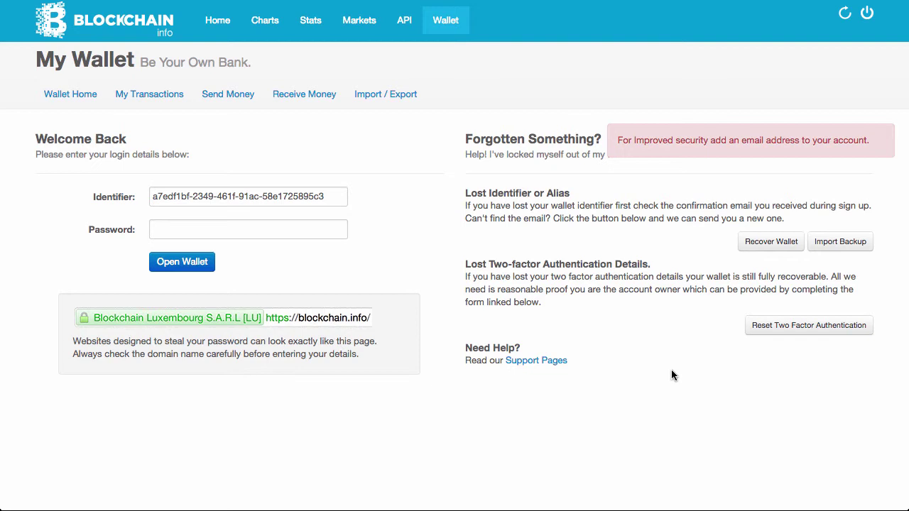
Log into the new wallet with its password to reach the $0.00 balance home page
click(171, 225)
key(ctrl+v)
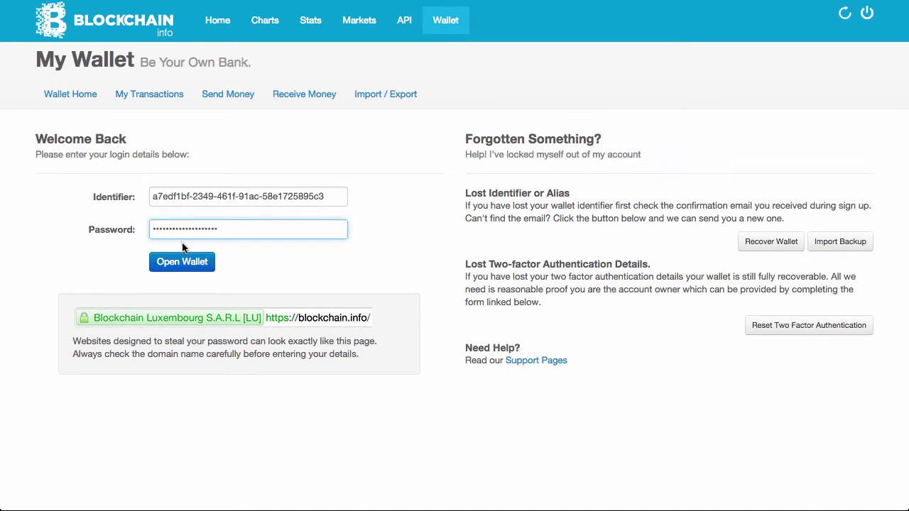
click(183, 257)
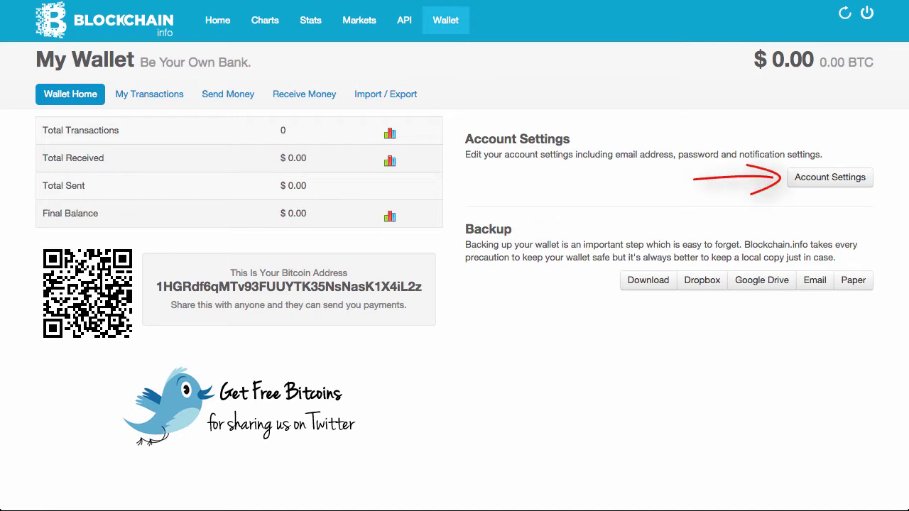
Choose Google Authenticator as the two-factor method in the Account Settings security section
click(822, 182)
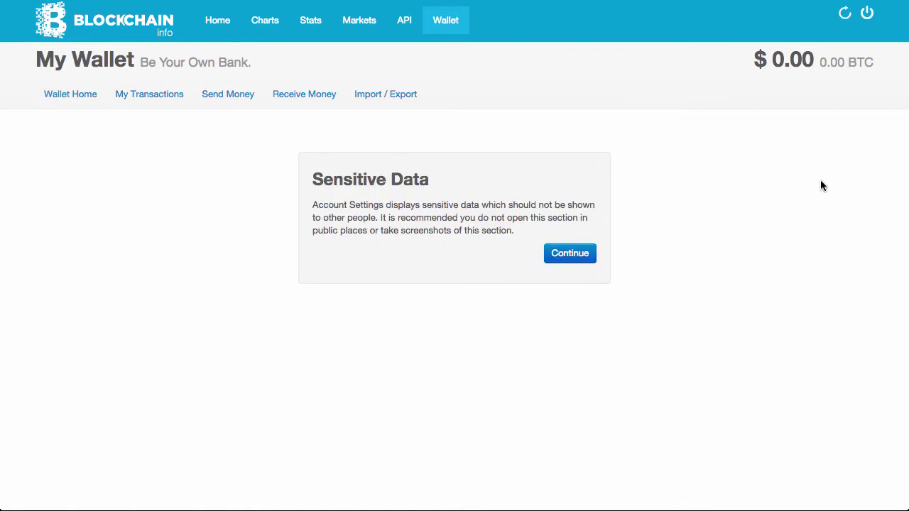
click(580, 252)
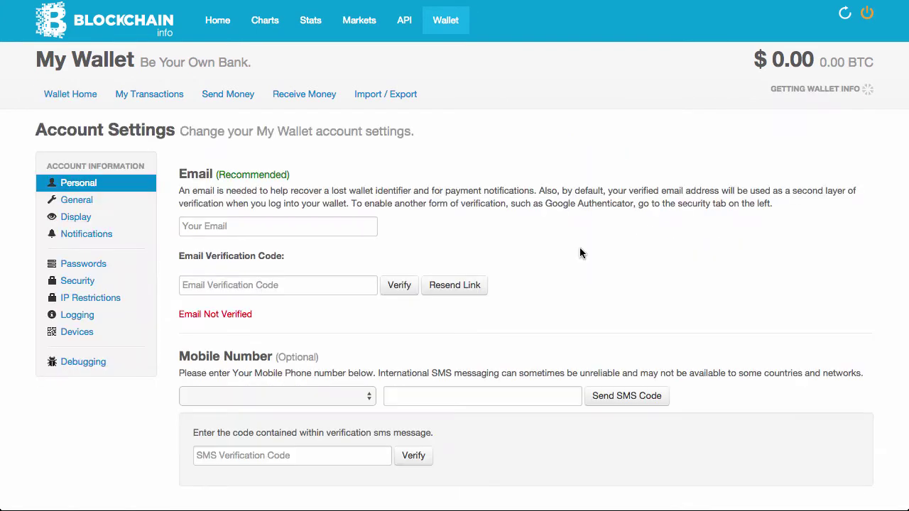
click(133, 284)
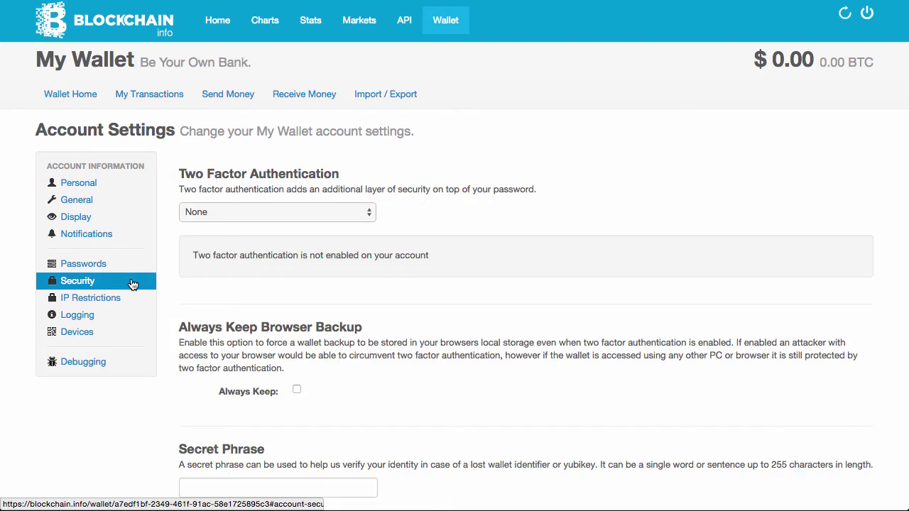
click(288, 217)
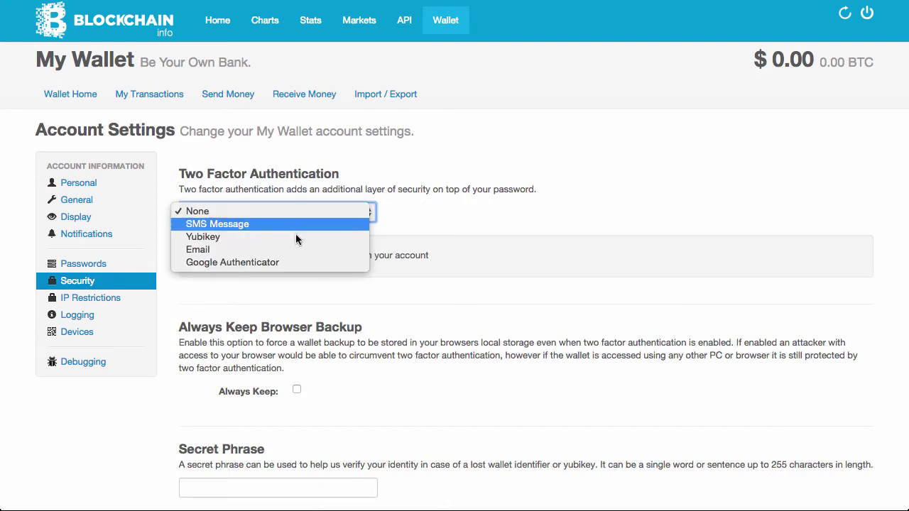
click(310, 263)
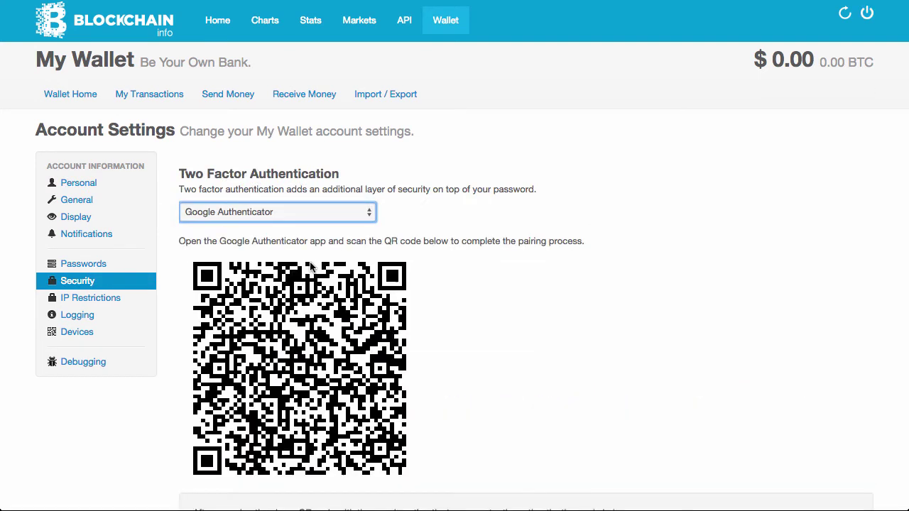
scroll(578, 286, down, 2)
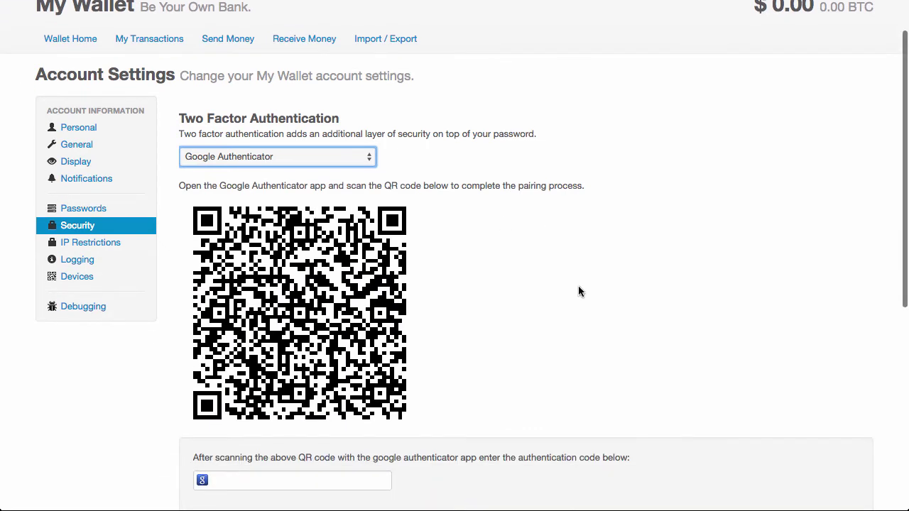
scroll(578, 287, down, 2)
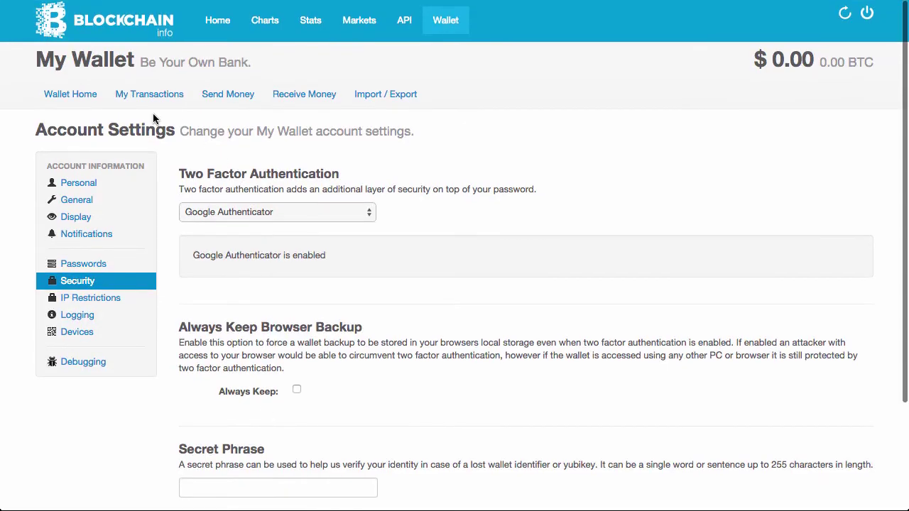
Return to the wallet overview and copy the wallet's bitcoin address
click(78, 95)
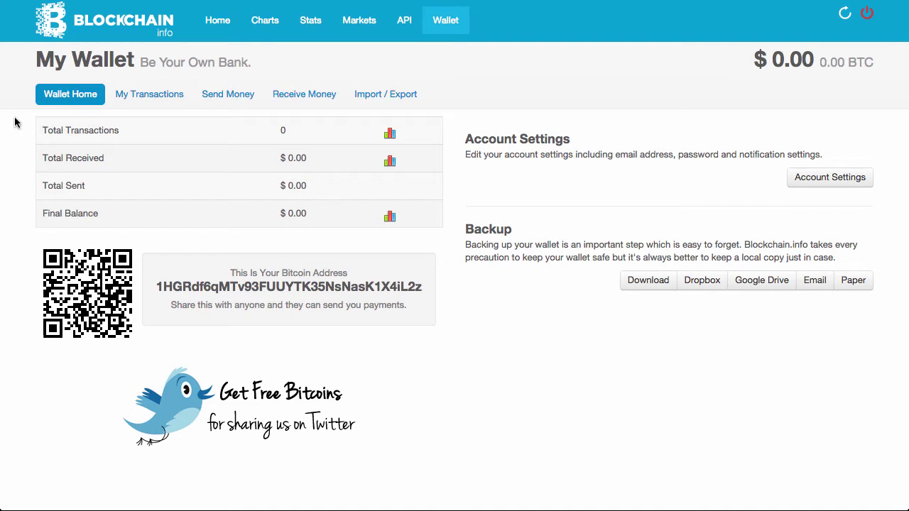
drag(426, 287, 154, 285)
right_click(173, 285)
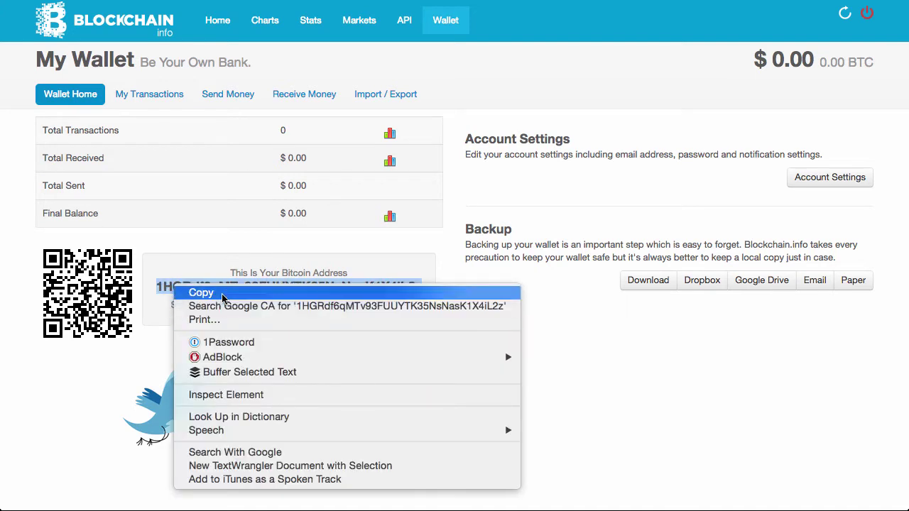
click(222, 297)
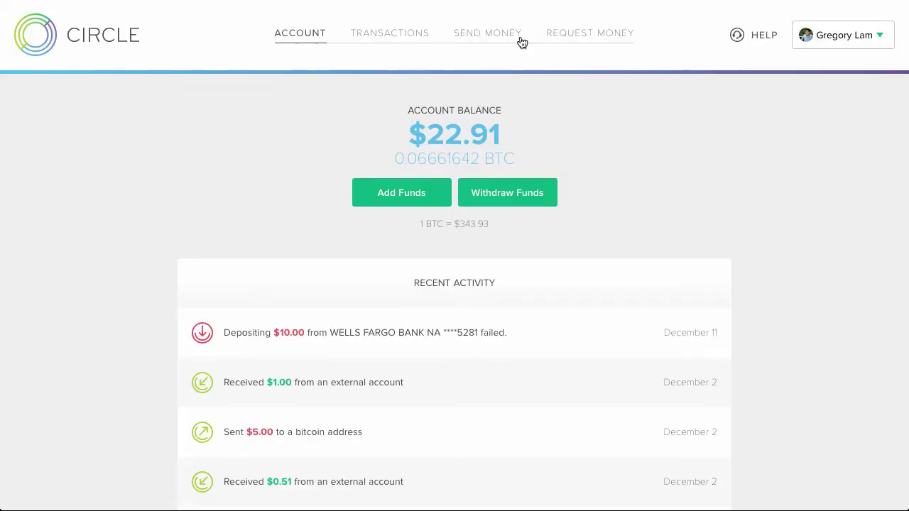
In Circle, send $1 of bitcoin to the pasted Blockchain.info wallet address
click(500, 41)
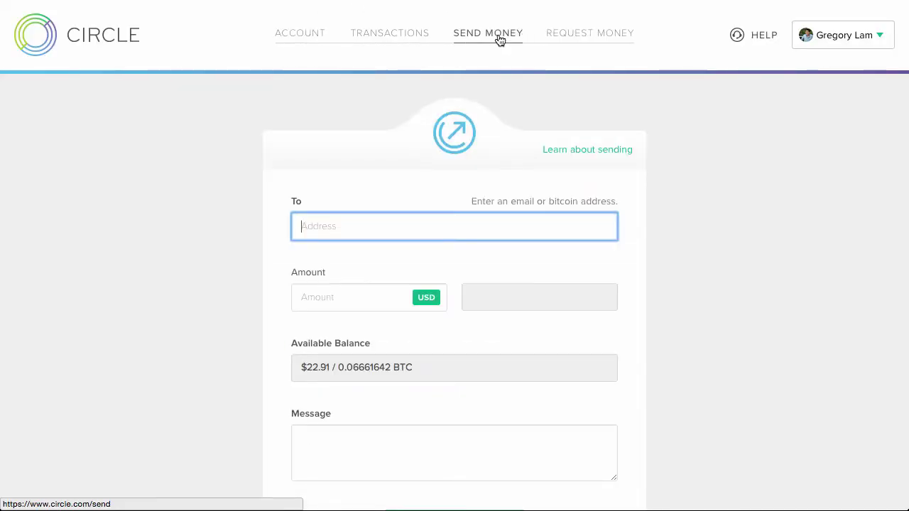
key(ctrl+v)
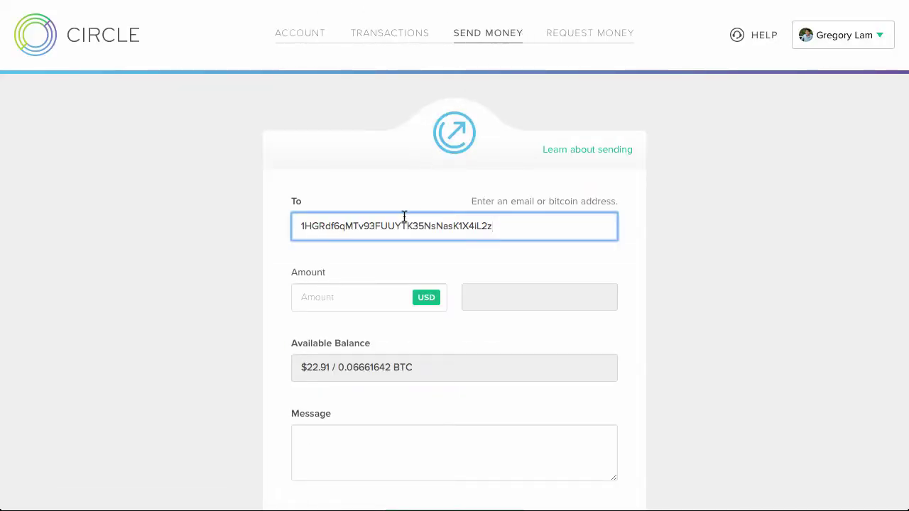
click(366, 297)
text(1)
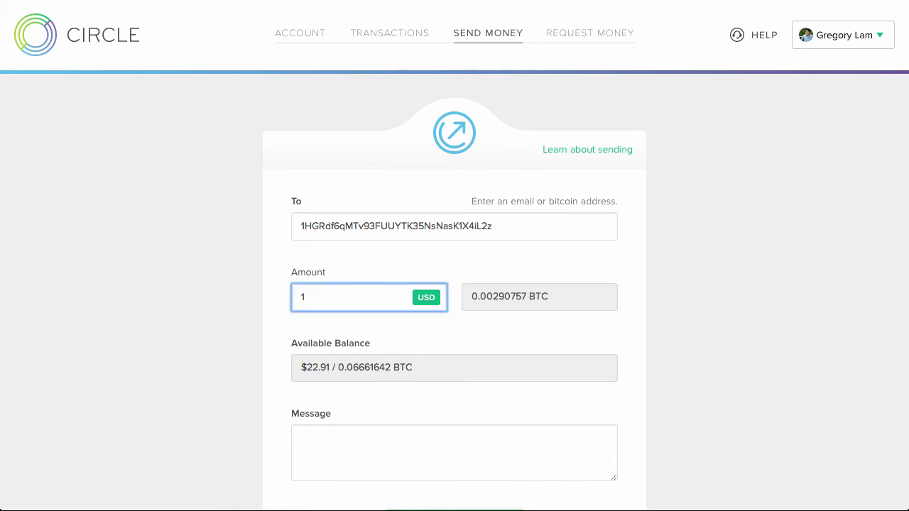
click(274, 299)
scroll(274, 299, down, 3)
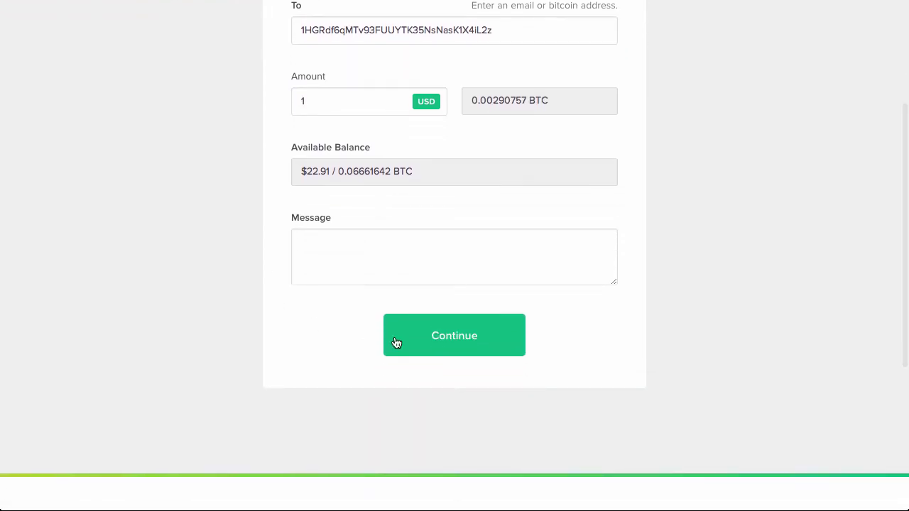
click(420, 346)
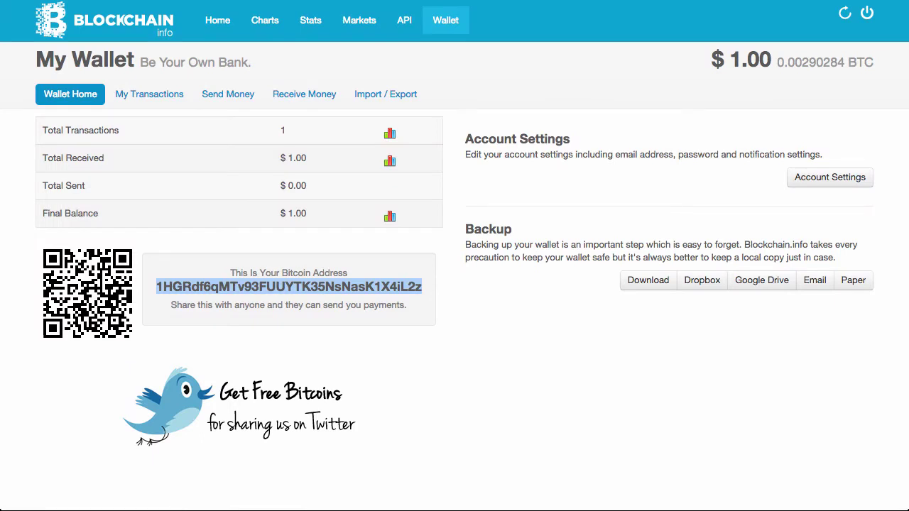
click(153, 103)
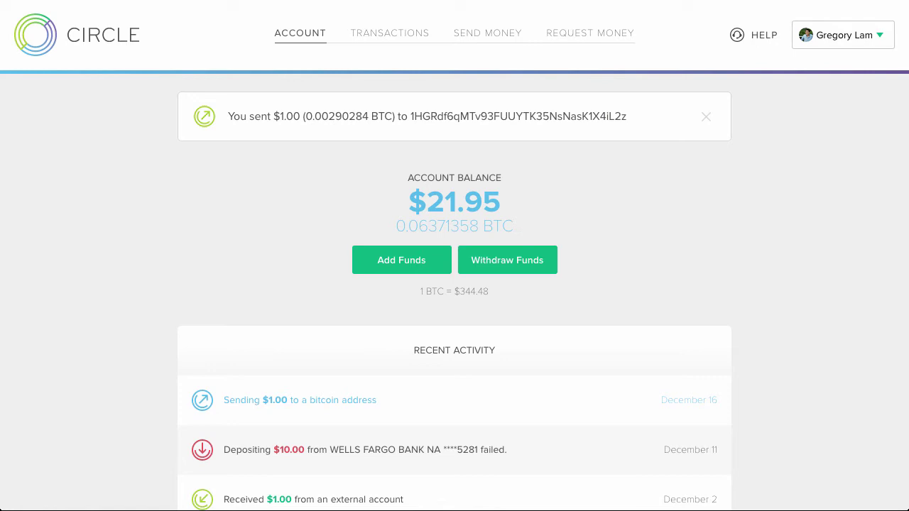
click(872, 44)
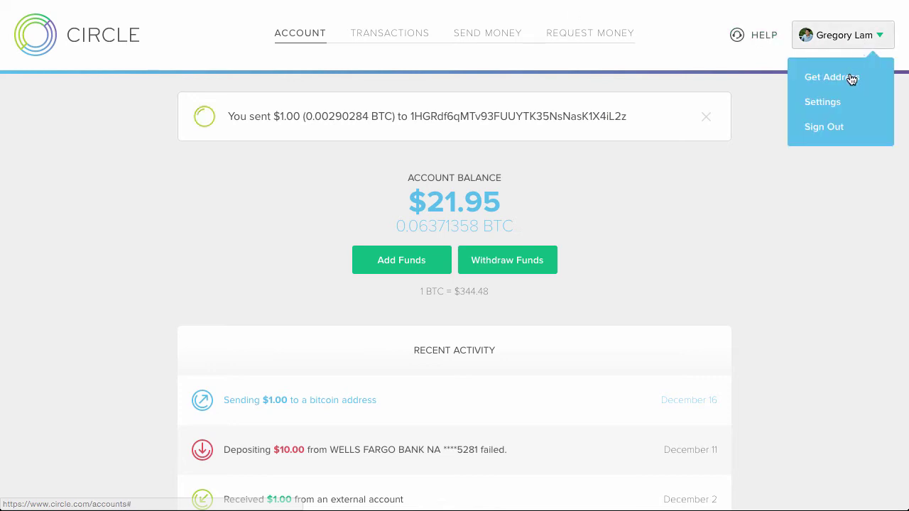
Copy Circle's bitcoin address and Quick Send $0.50 to it from the Blockchain.info wallet
click(852, 78)
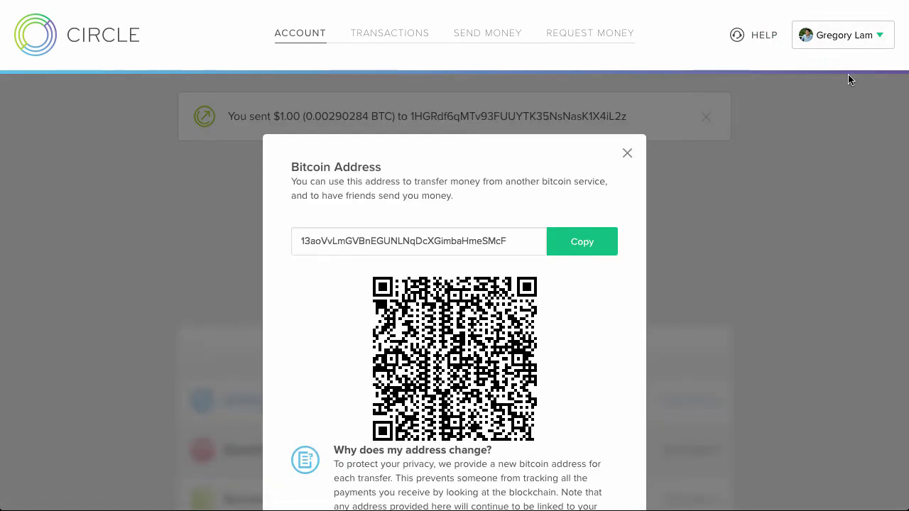
click(588, 242)
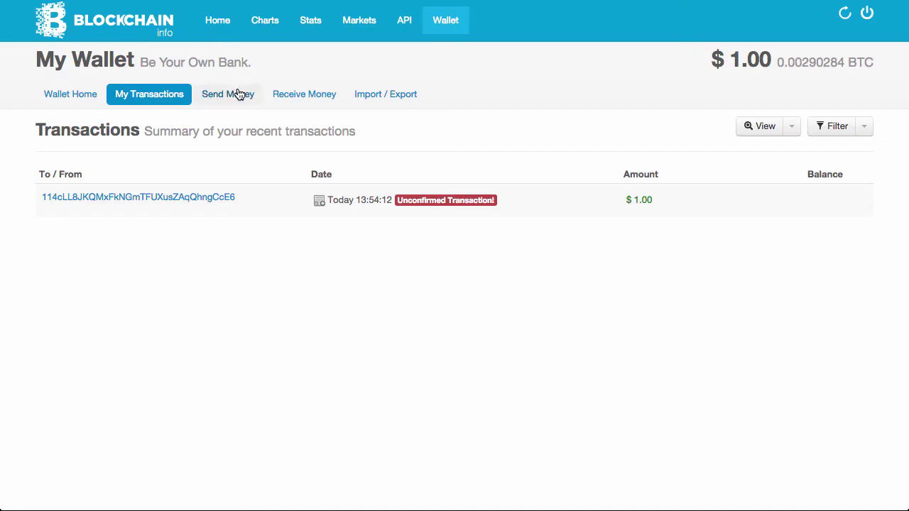
click(240, 95)
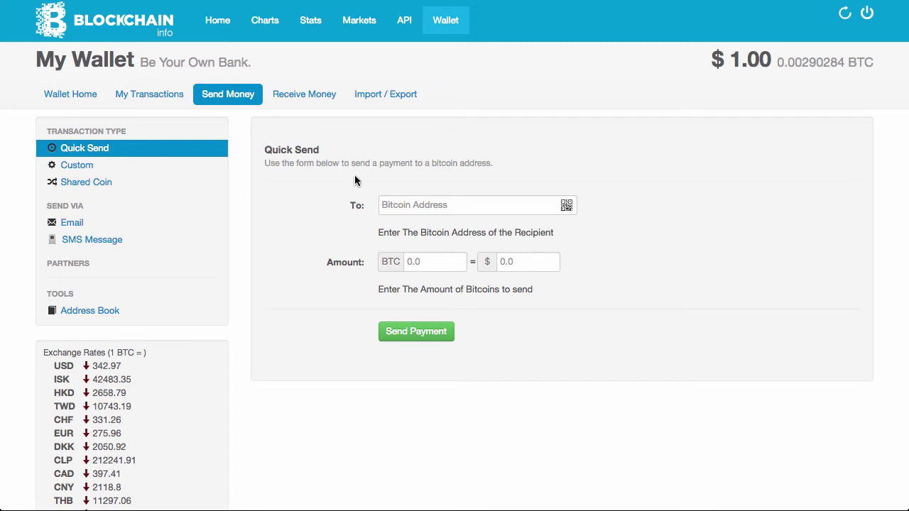
click(407, 202)
key(ctrl+v)
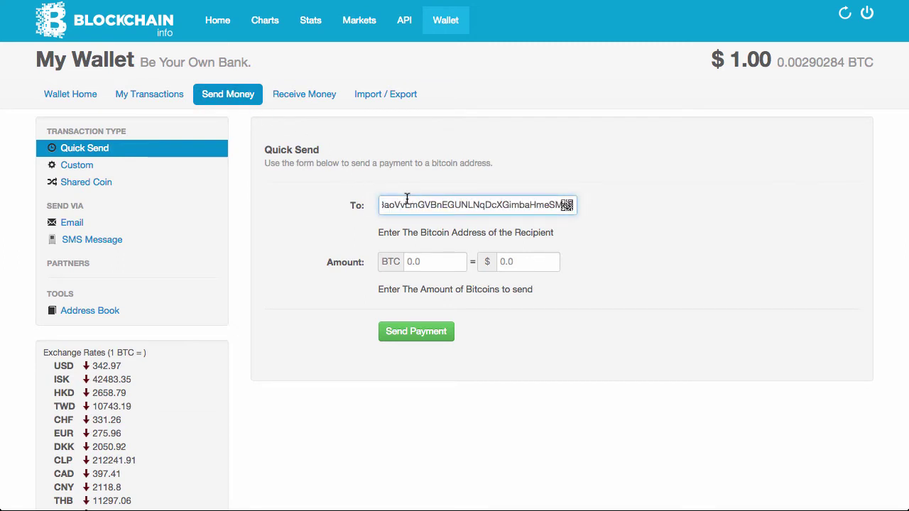
click(516, 262)
text(0.50)
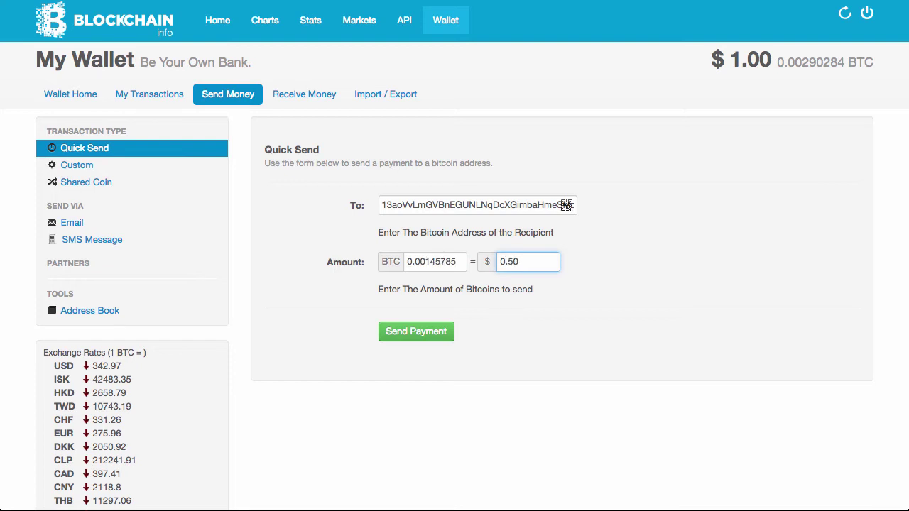
click(438, 334)
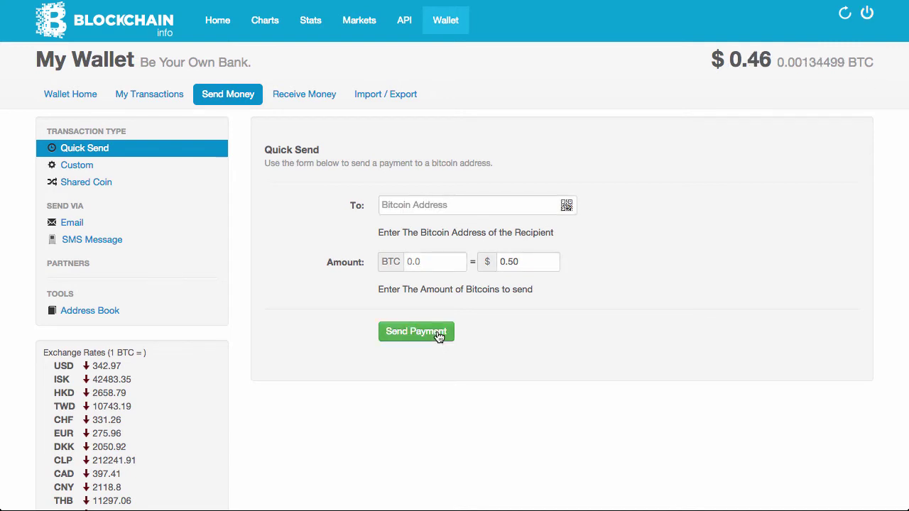
Open the Transaction Summary of the newest outgoing payment from My Transactions
click(173, 96)
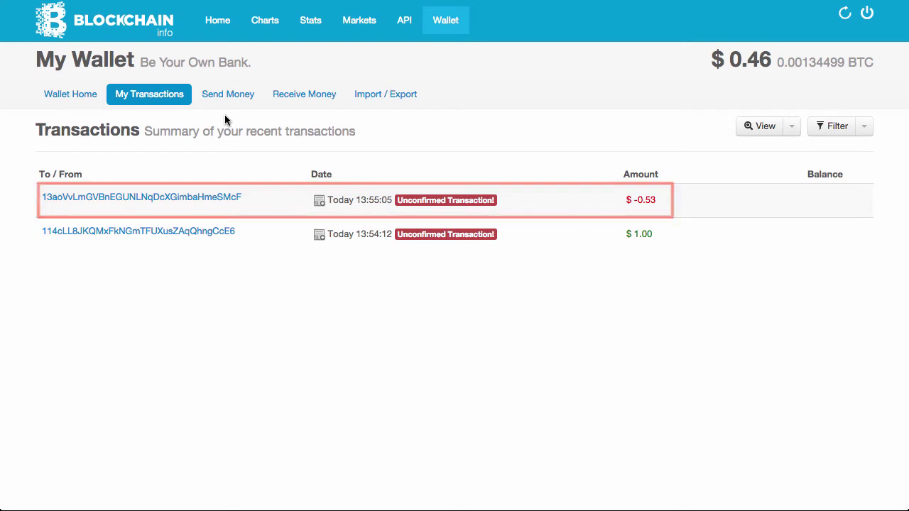
click(229, 196)
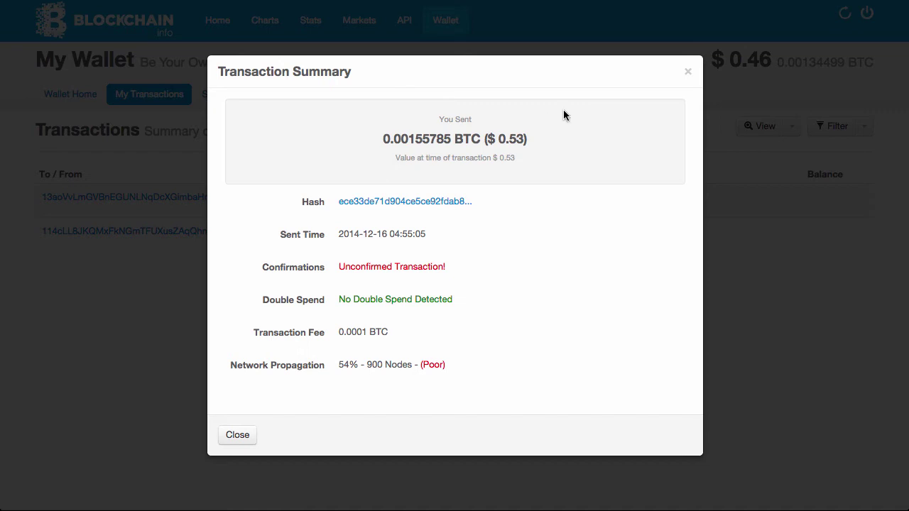
Close the summary and switch Send Money to the Custom transaction form with its Miners Fee field
click(687, 74)
click(223, 94)
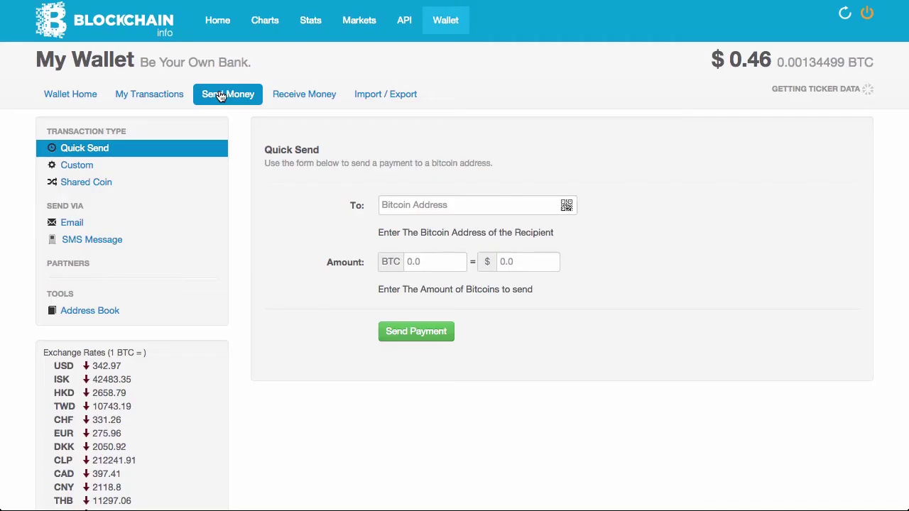
click(200, 166)
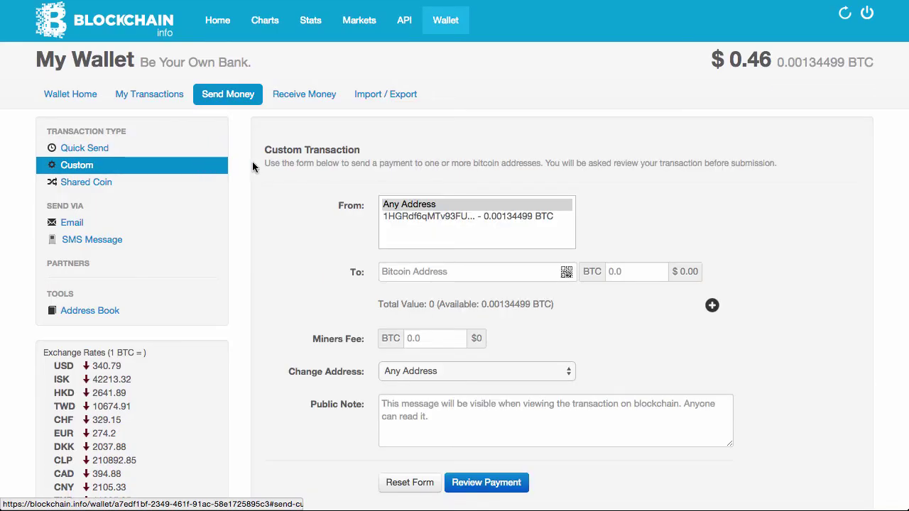
click(421, 330)
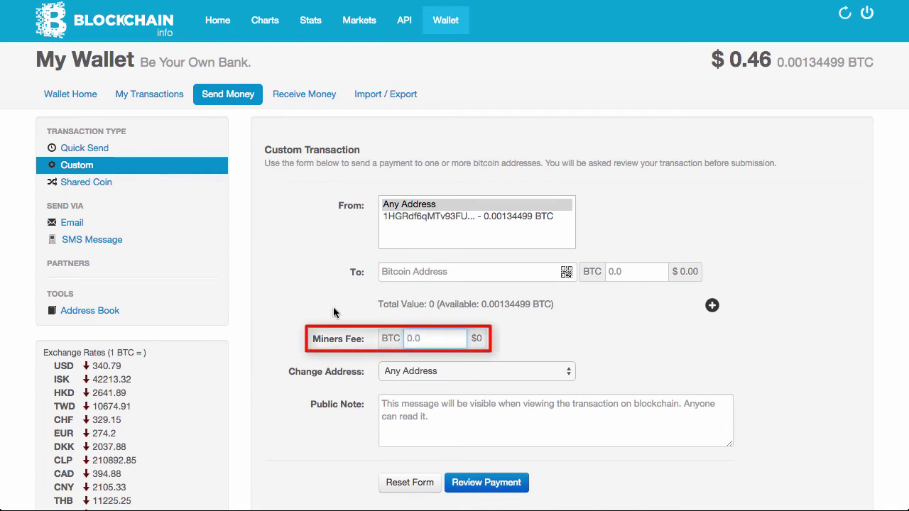
click(333, 307)
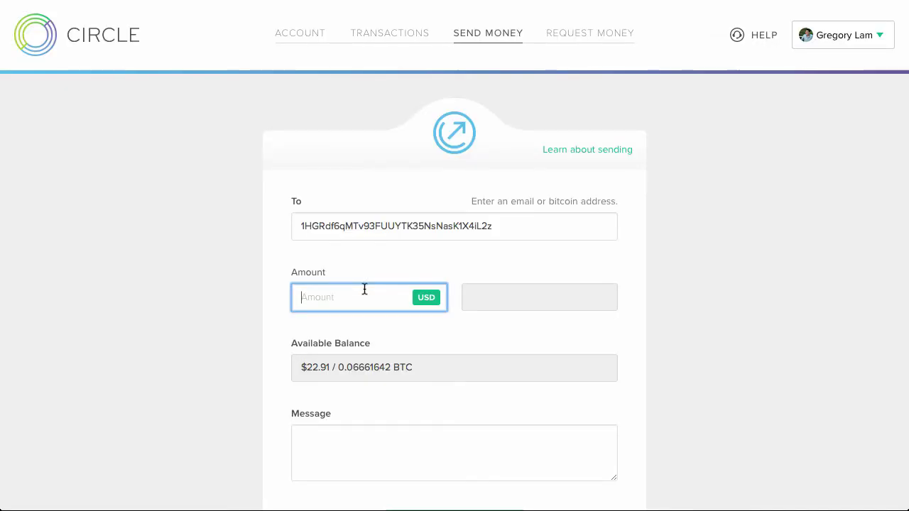
Enter 1 USD (0.00290757 BTC) as the amount to send to the wallet address
text(1)
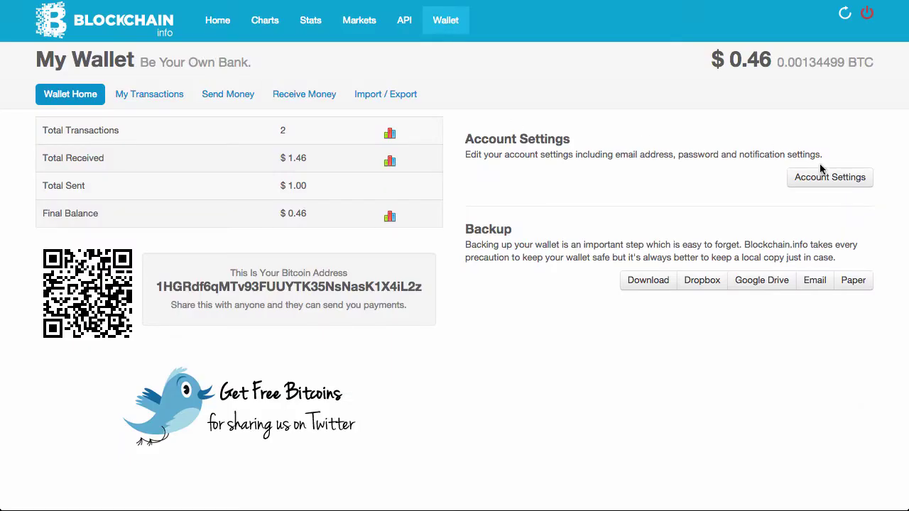
Go to Account Settings > Devices, past the Sensitive Data notice, and reveal the pairing code
click(819, 175)
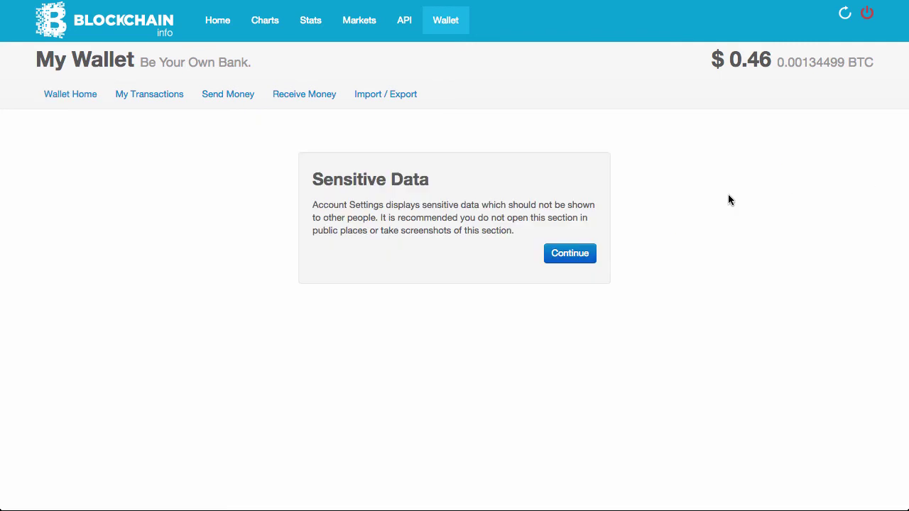
click(583, 253)
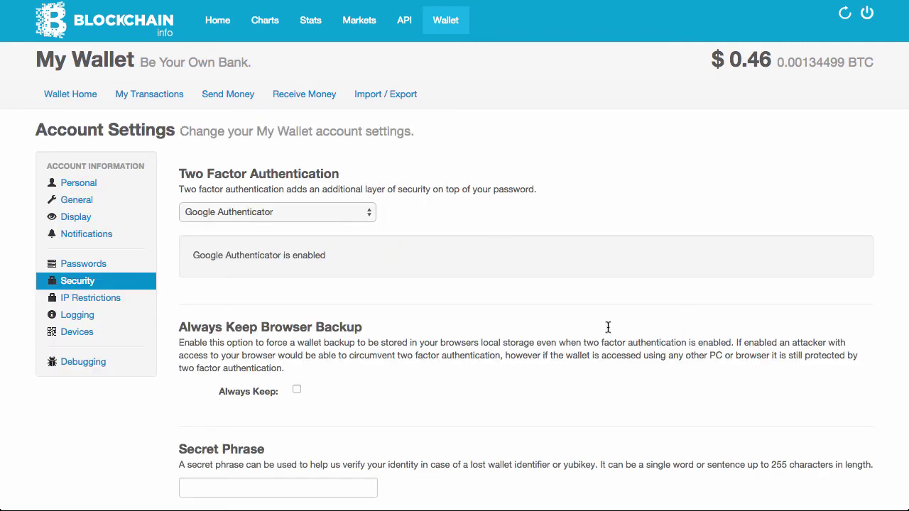
click(151, 335)
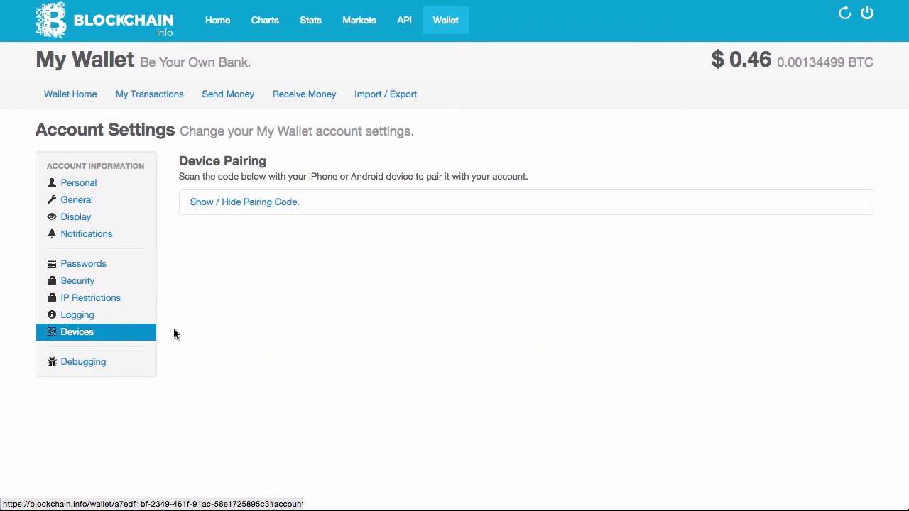
click(257, 205)
Copy the wallet's full bitcoin address from Wallet Home
click(85, 95)
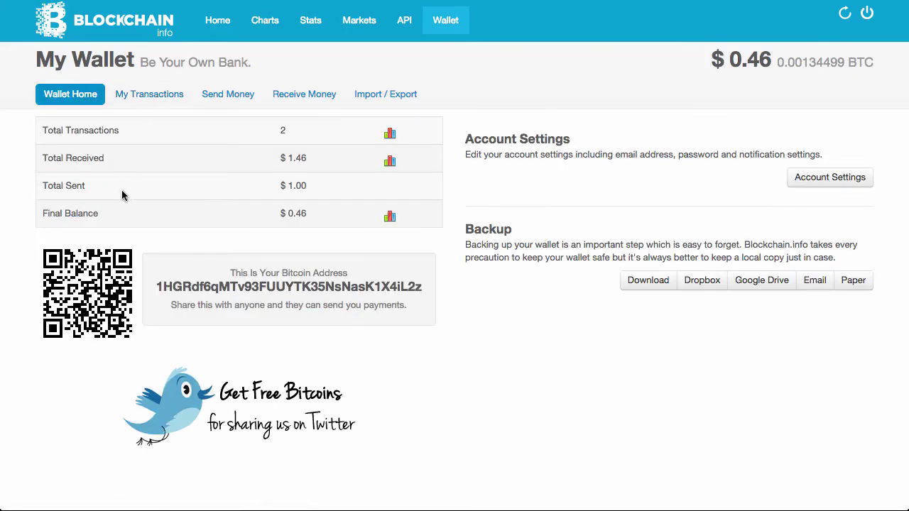
drag(153, 287, 421, 291)
right_click(420, 291)
click(433, 298)
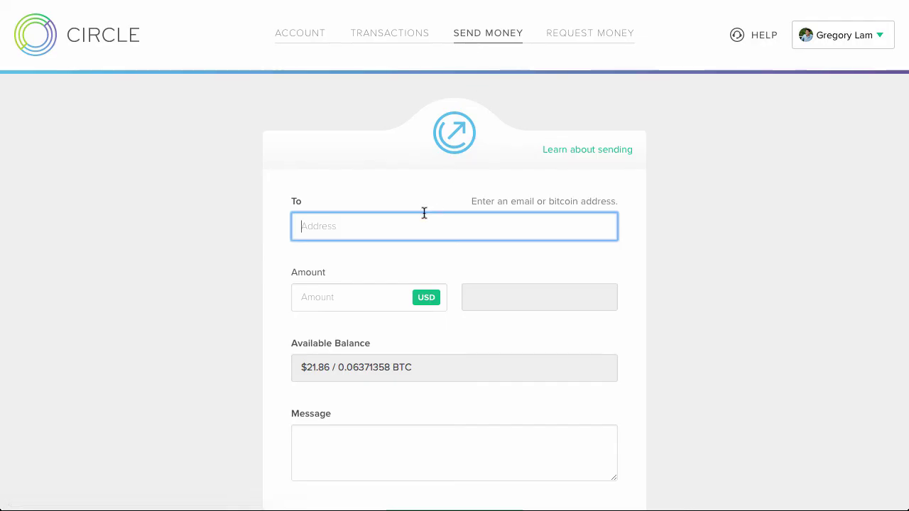
Paste the address as Circle's recipient and send 5 USD to it
right_click(412, 221)
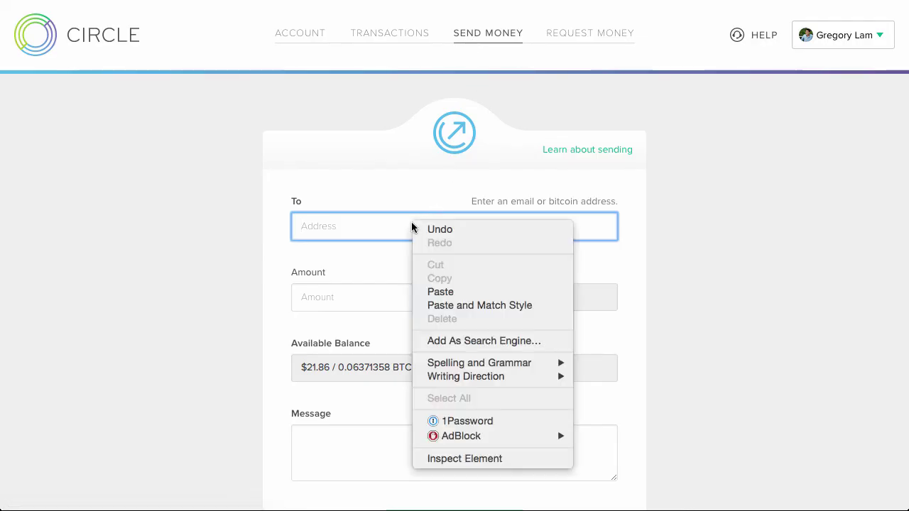
click(433, 292)
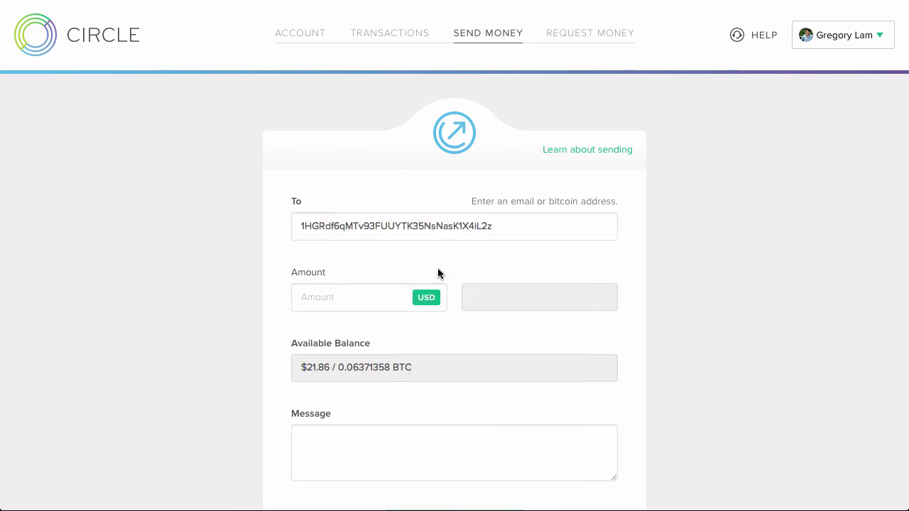
click(402, 293)
text(5)
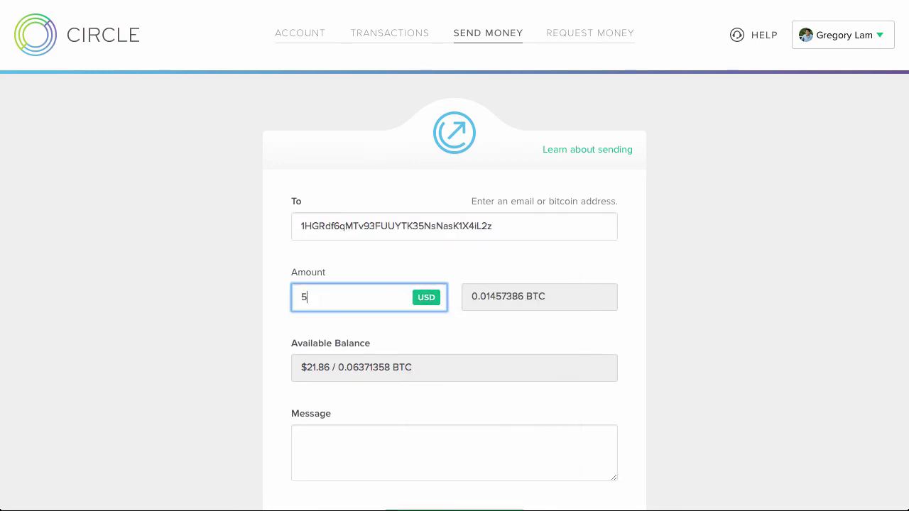
click(260, 311)
scroll(260, 311, down, 1)
scroll(260, 306, down, 3)
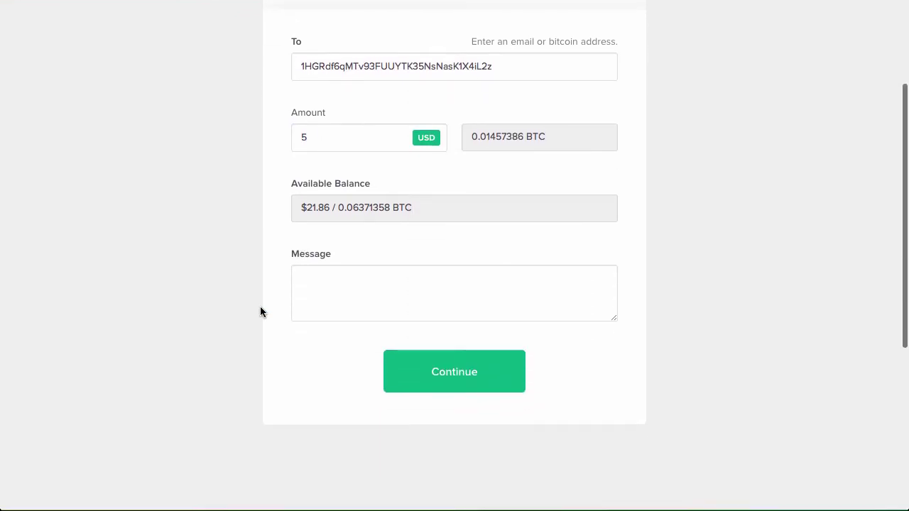
click(486, 359)
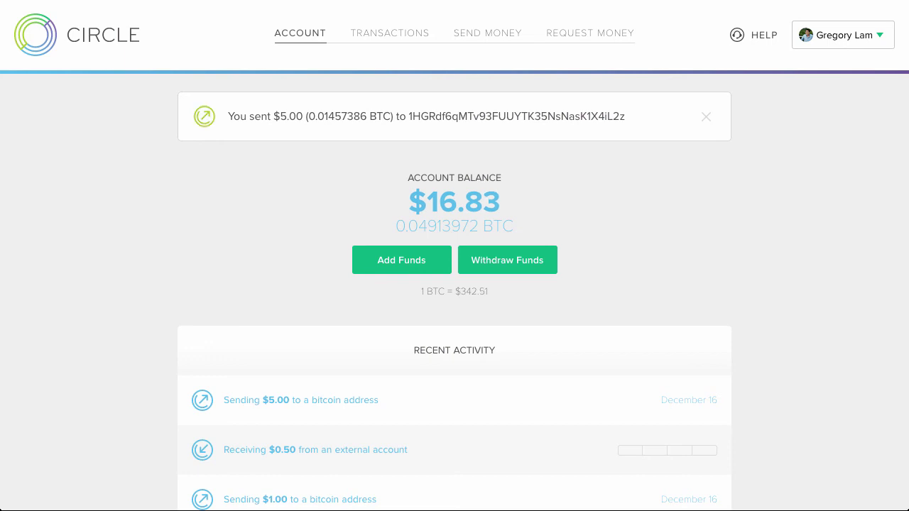
Request $1 in Circle through a generated bitcoin address and QR code
click(607, 42)
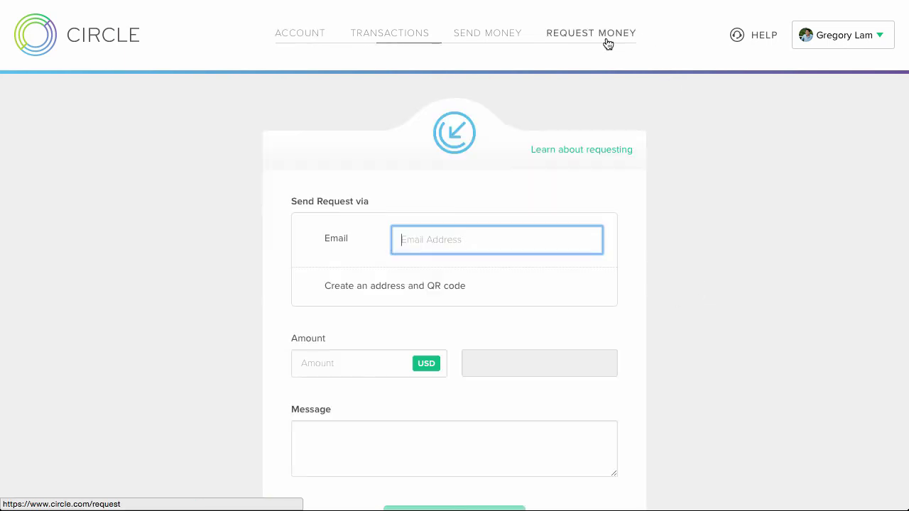
click(387, 283)
click(378, 365)
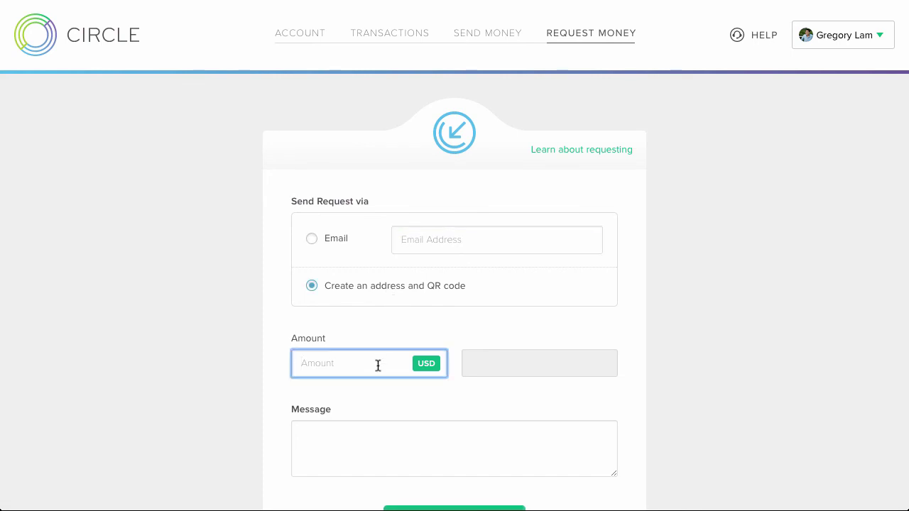
text(1)
click(759, 393)
scroll(759, 393, down, 2)
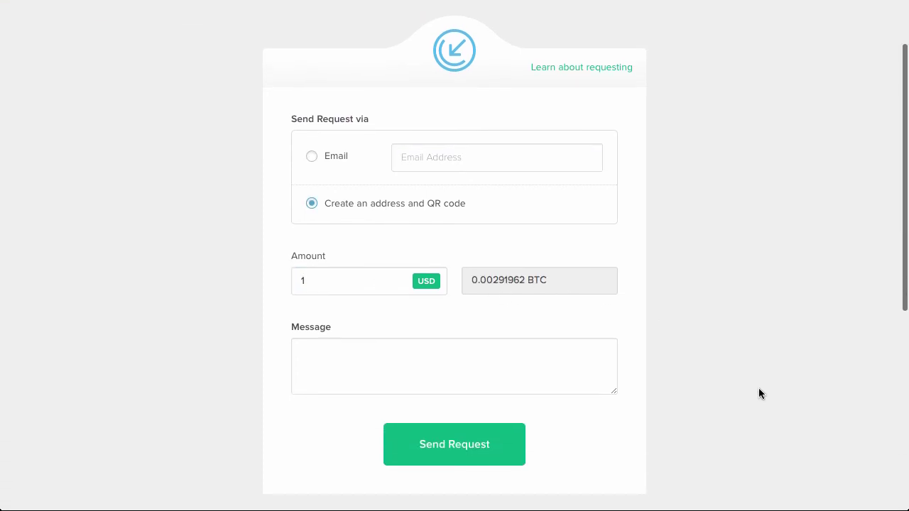
click(487, 445)
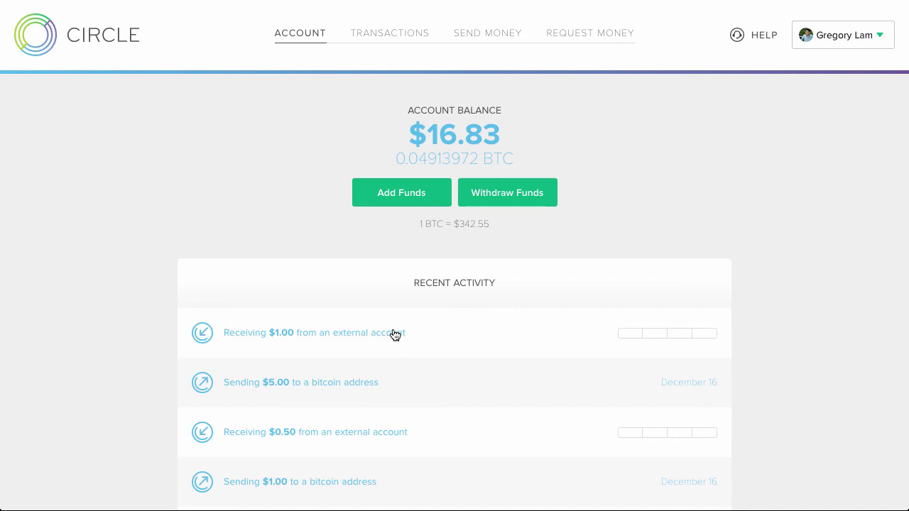
View the details of the incoming $1.00 payment from an external account
click(486, 332)
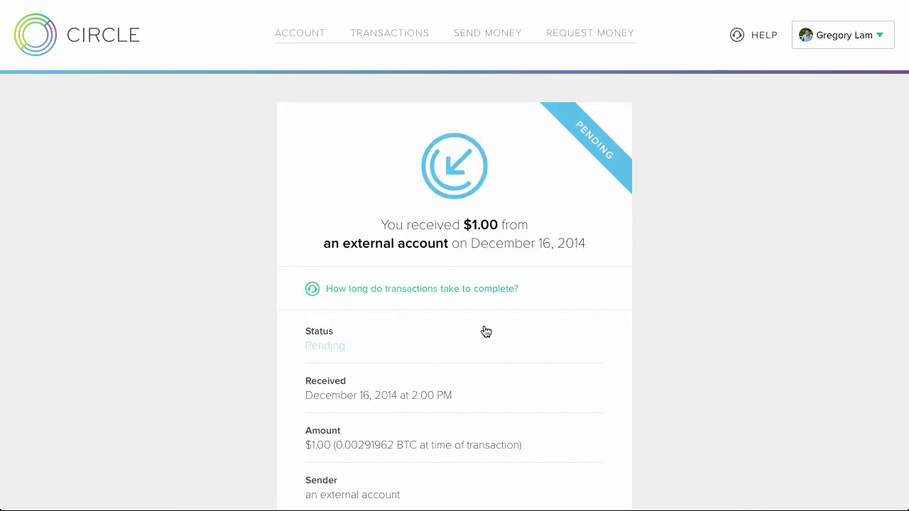